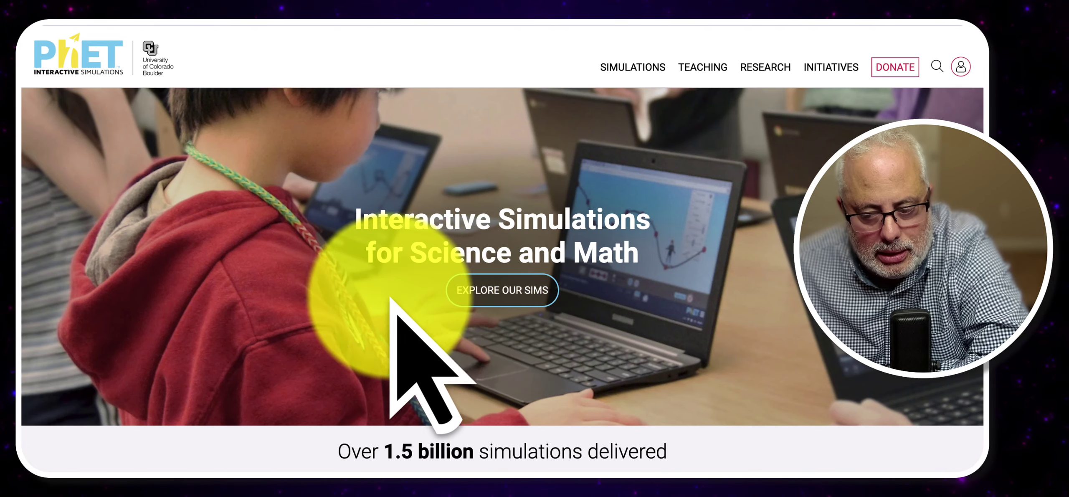
Open the full simulations catalogue and scroll down through the subject rows.
click(503, 291)
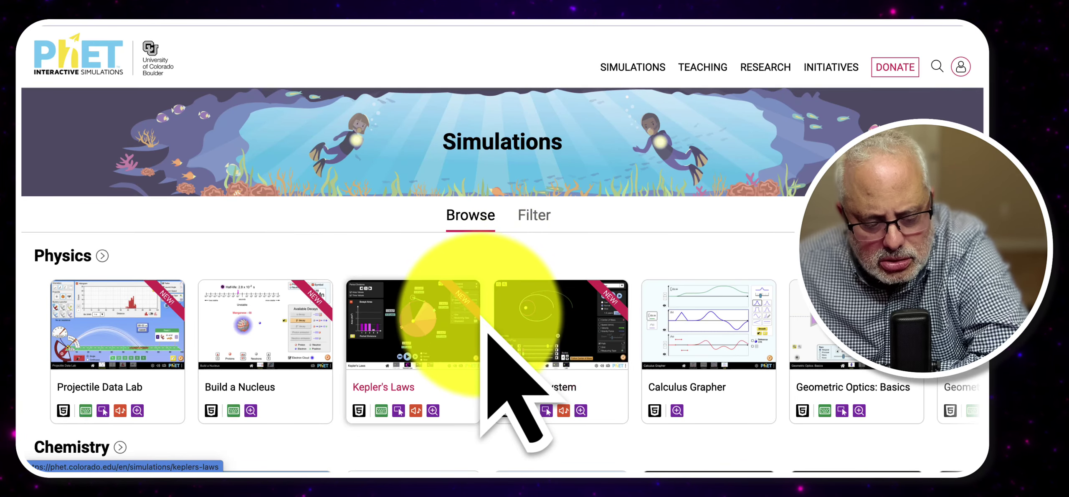
scroll(486, 328, down, 3)
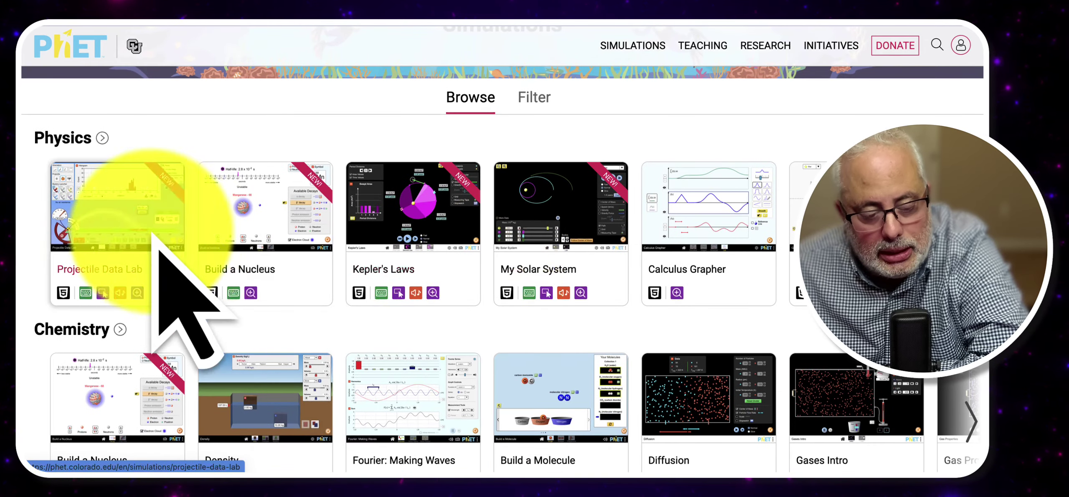
scroll(137, 311, down, 2)
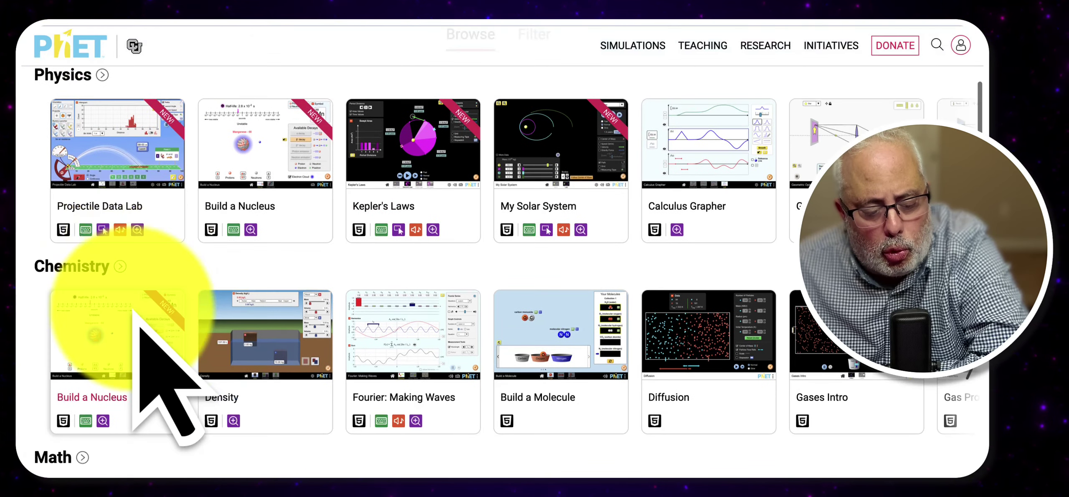
scroll(136, 311, down, 5)
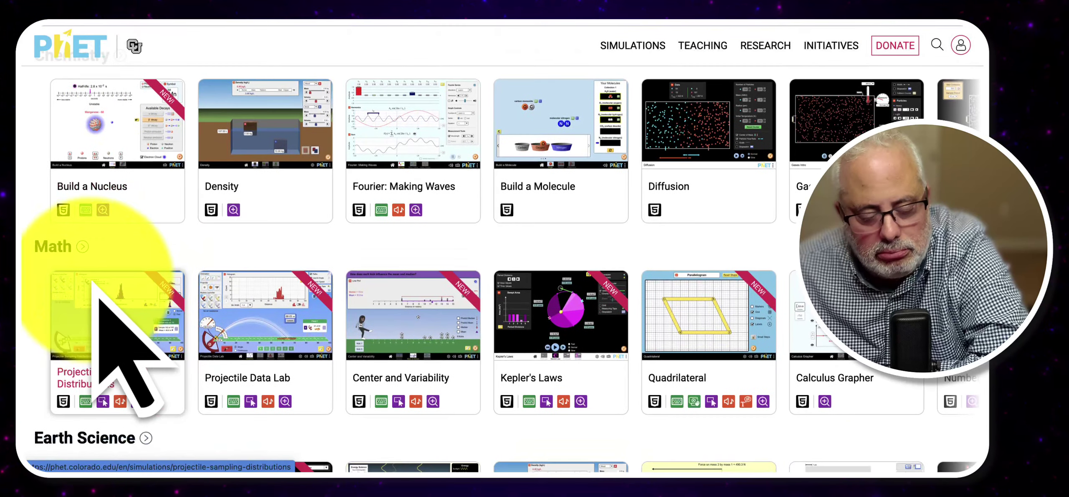
scroll(96, 282, down, 4)
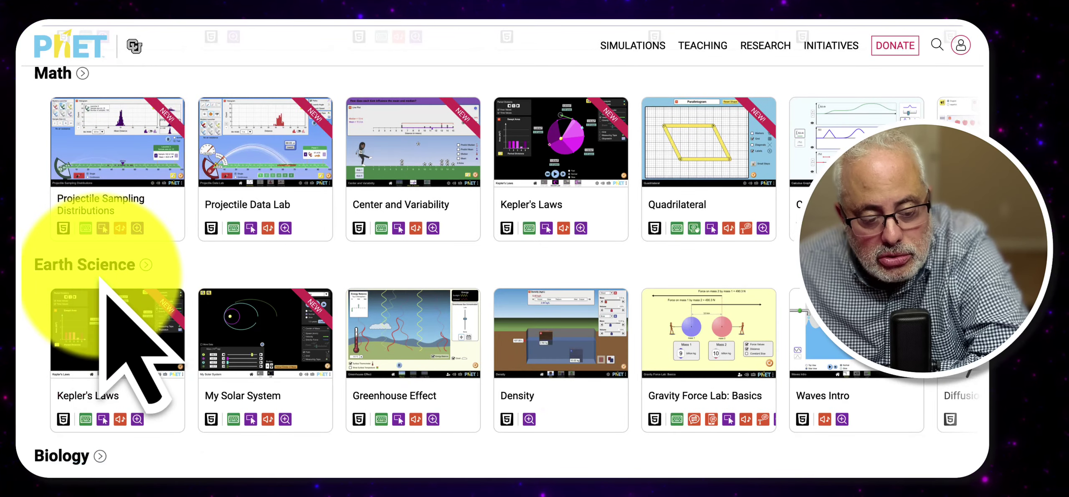
scroll(101, 279, down, 6)
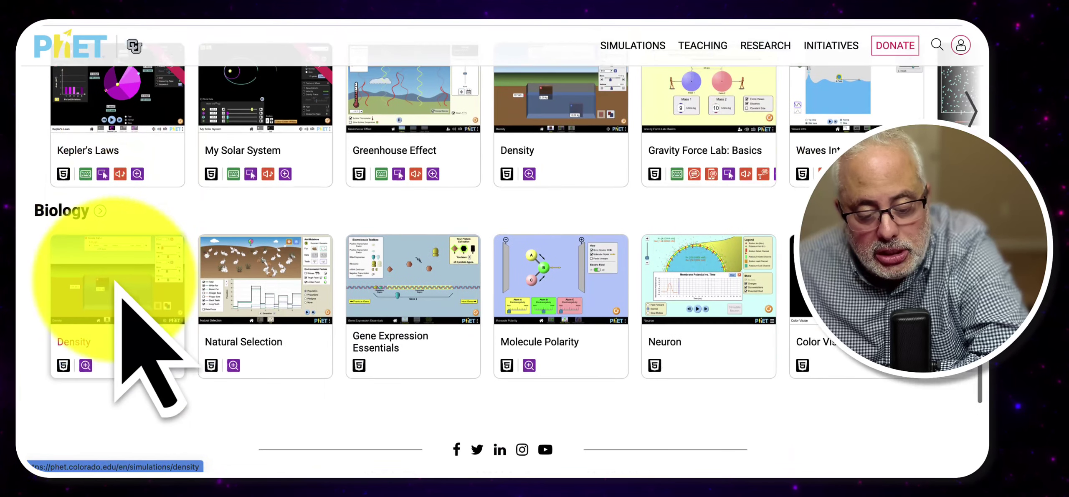
scroll(114, 281, down, 1)
Scroll back up and open the account options menu at top right.
scroll(116, 282, up, 9)
scroll(116, 283, up, 2)
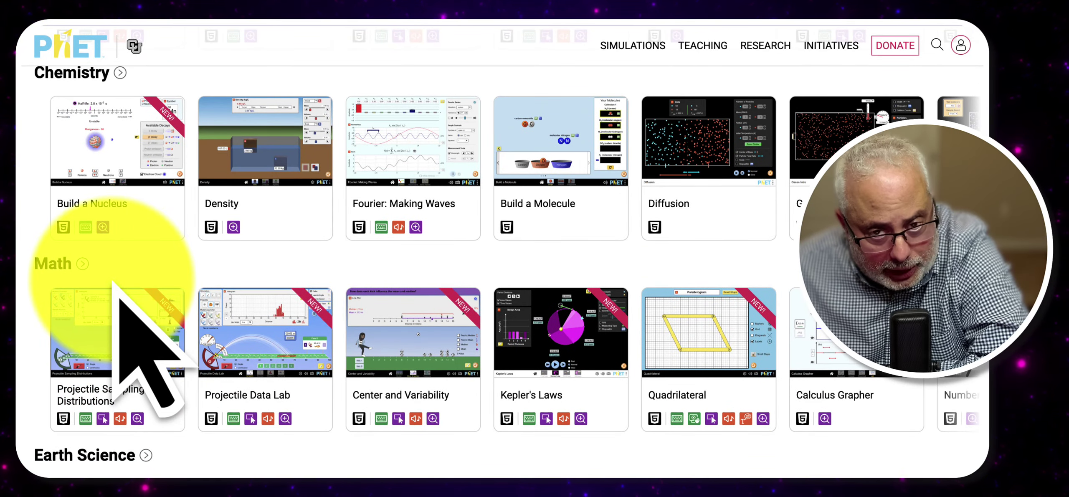
click(961, 46)
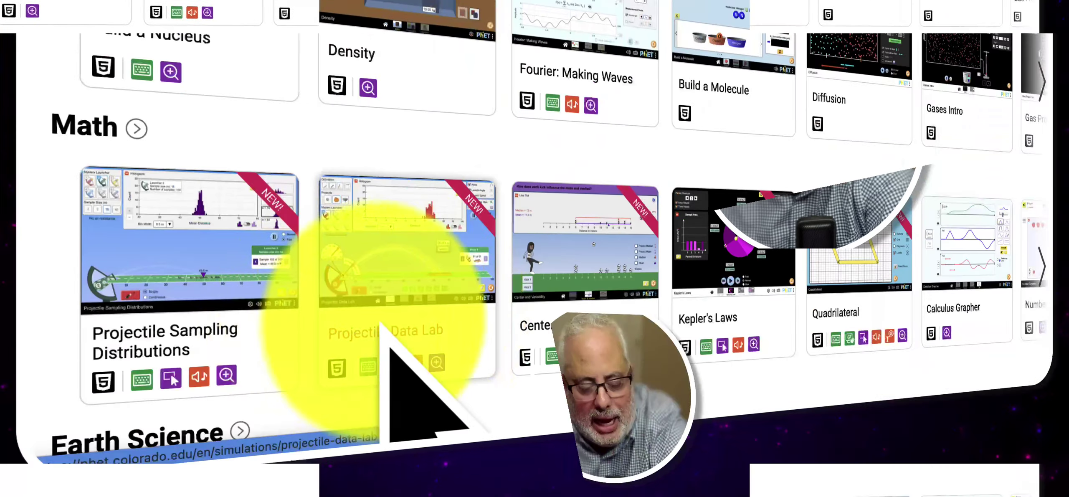
scroll(399, 320, down, 5)
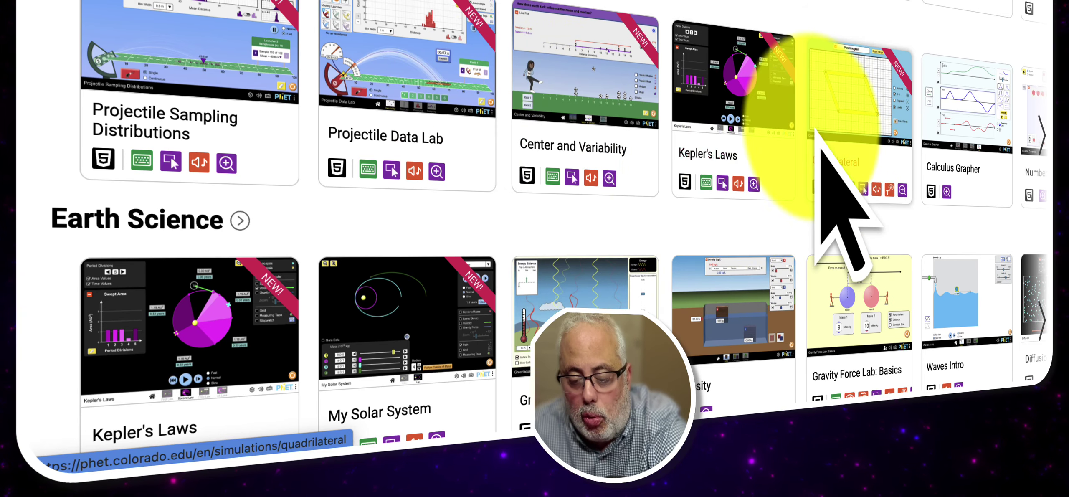
scroll(821, 150, right, 4)
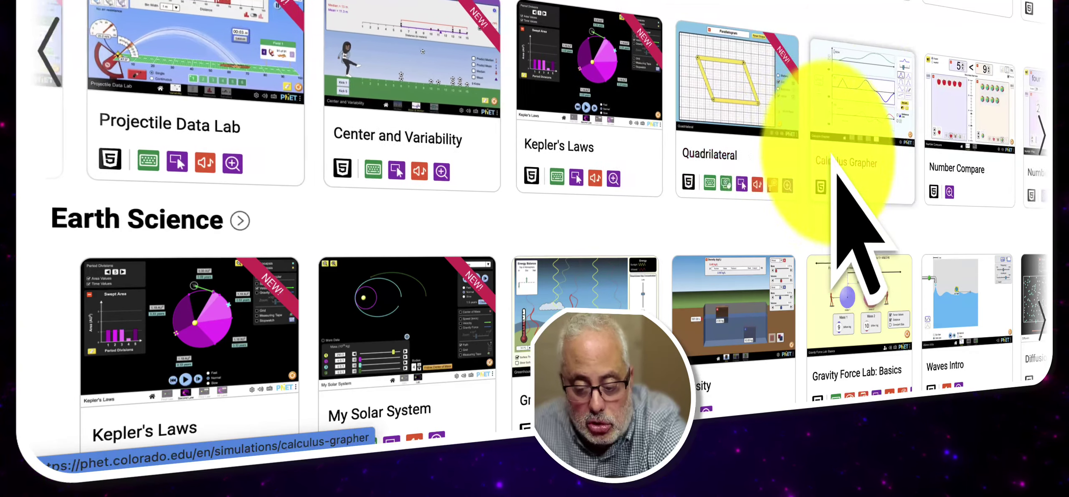
scroll(860, 162, right, 6)
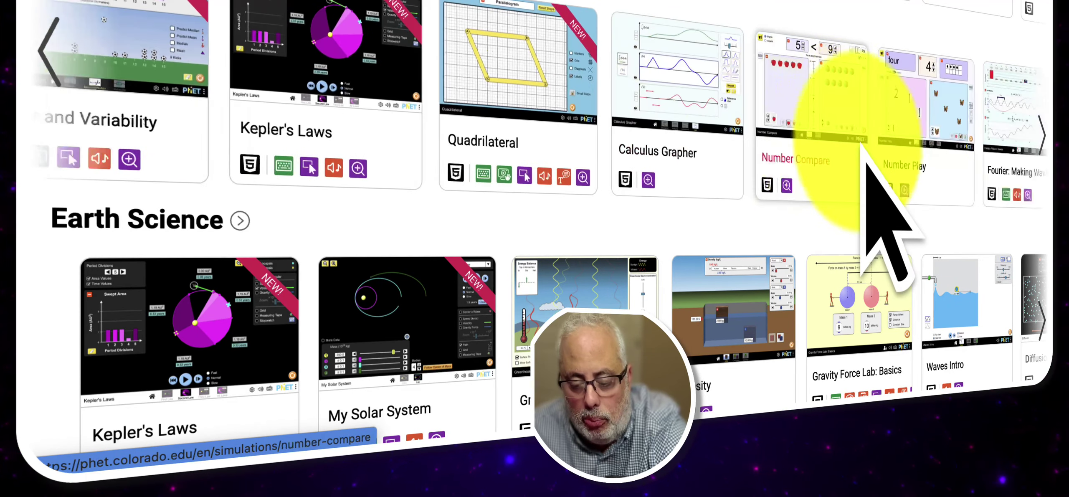
scroll(867, 163, right, 3)
scroll(825, 159, right, 3)
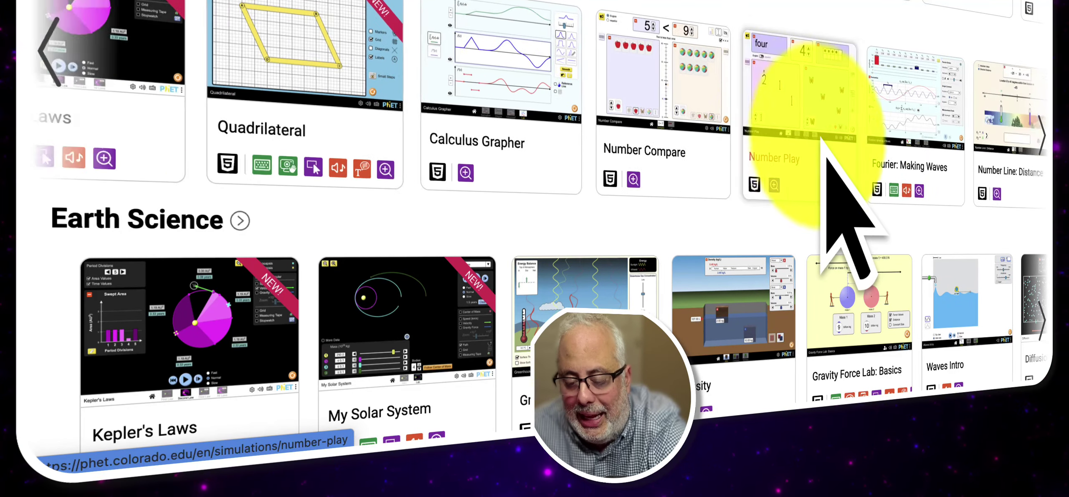
scroll(825, 158, right, 3)
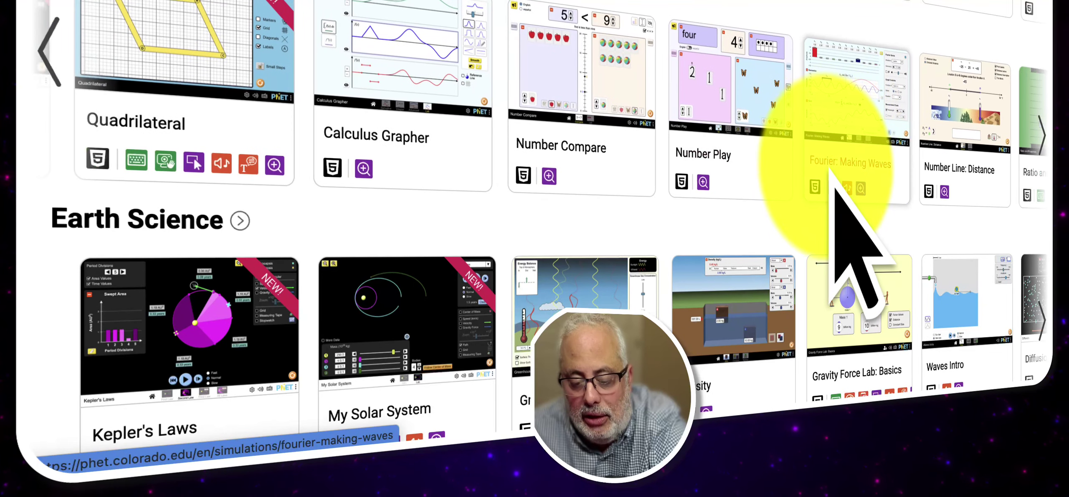
scroll(877, 174, right, 3)
scroll(873, 169, right, 3)
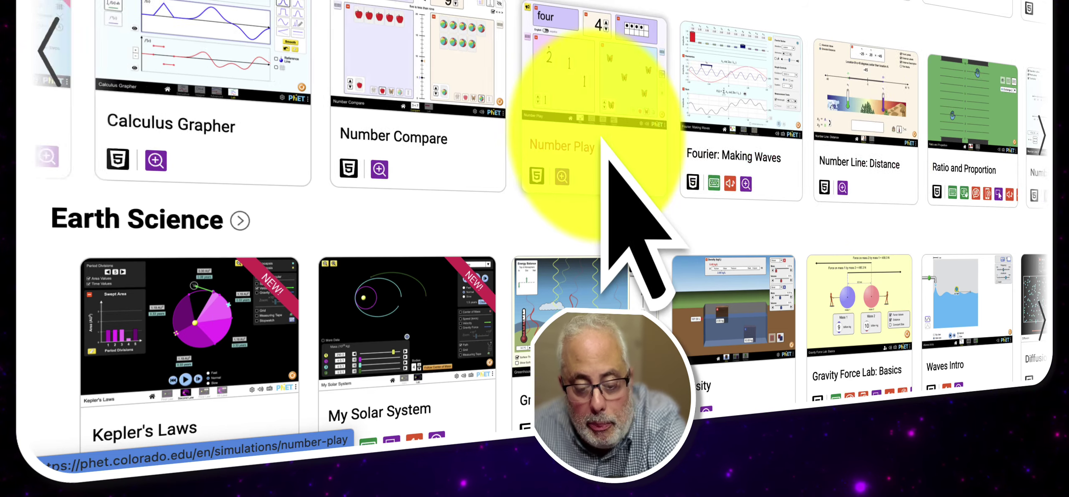
scroll(612, 169, left, 10)
scroll(604, 139, left, 4)
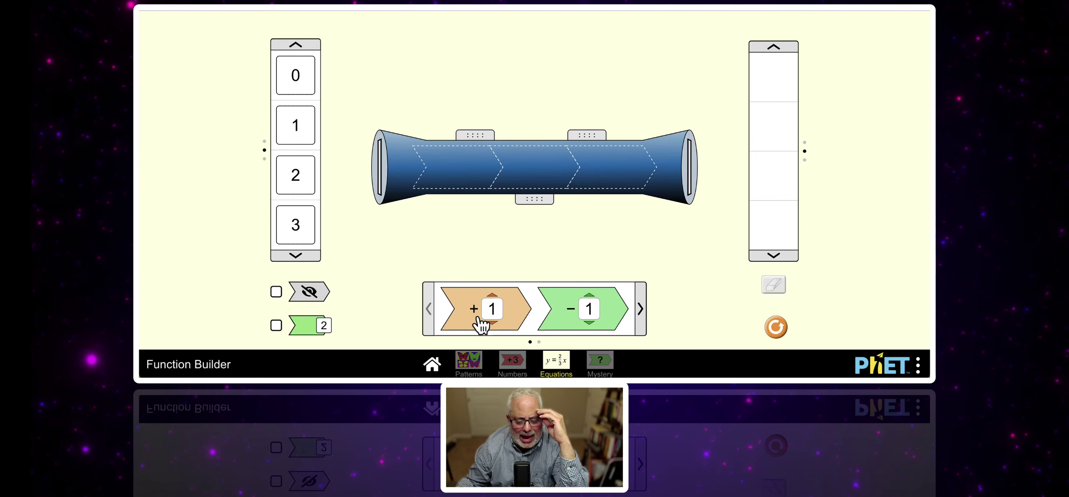
Place a +1 function in the builder, then set a multiplier to ×2 and insert it before +1.
drag(485, 316, 614, 192)
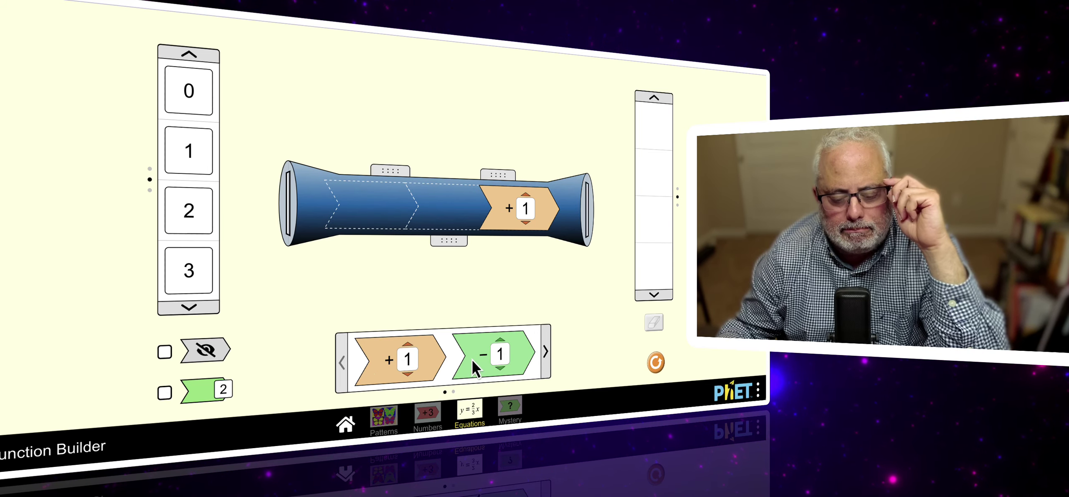
click(546, 353)
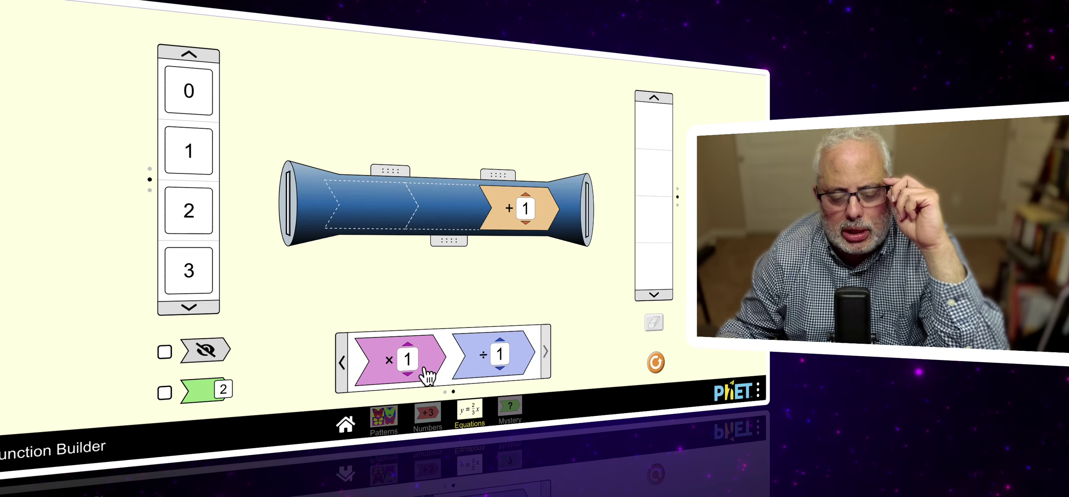
click(410, 360)
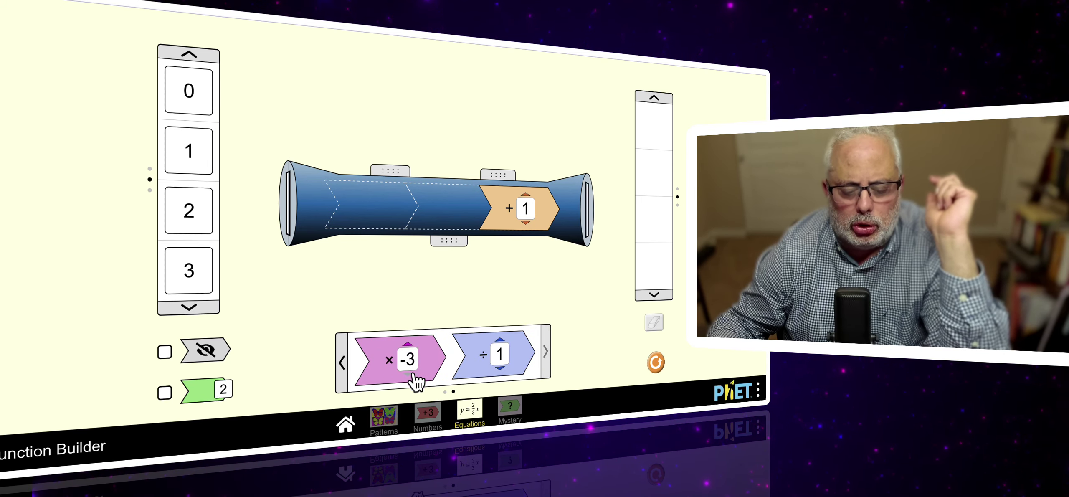
click(411, 349)
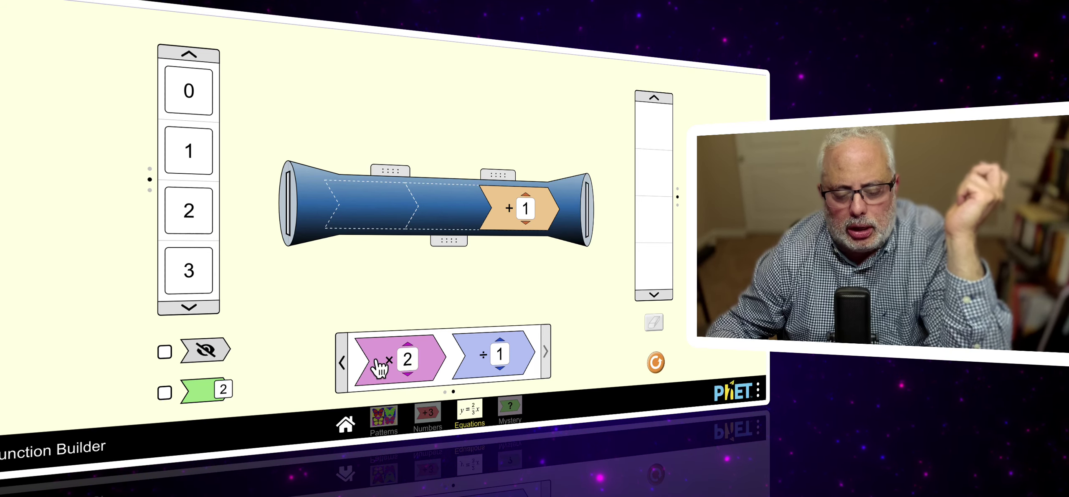
drag(377, 358, 433, 213)
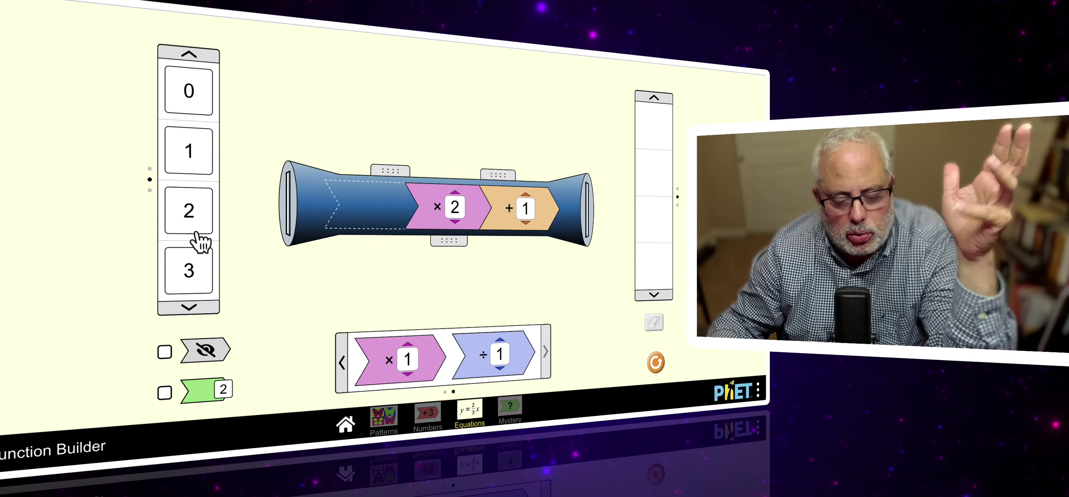
Run the 0 input card through the ×2, +1 machine to produce output 1.
click(199, 308)
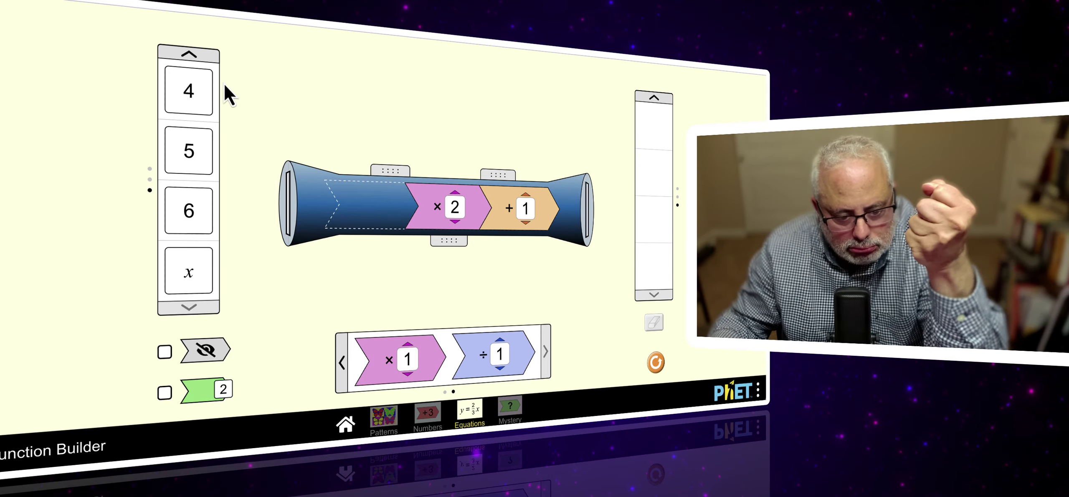
click(190, 55)
drag(201, 104, 270, 201)
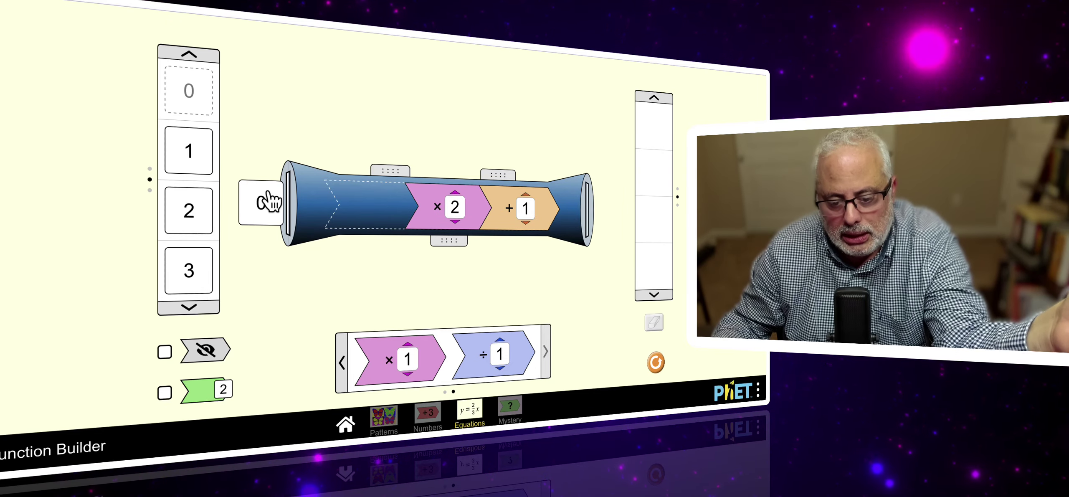
drag(270, 201, 313, 215)
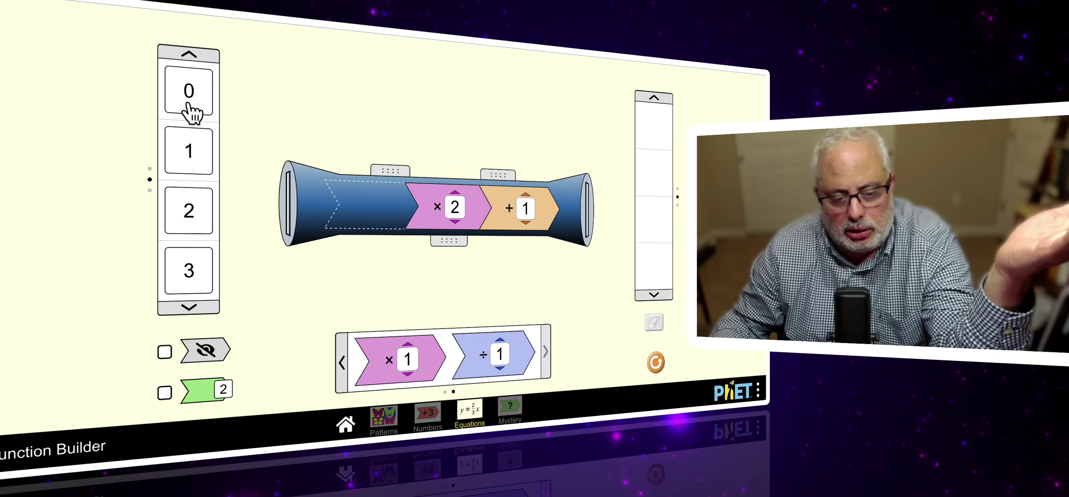
click(189, 94)
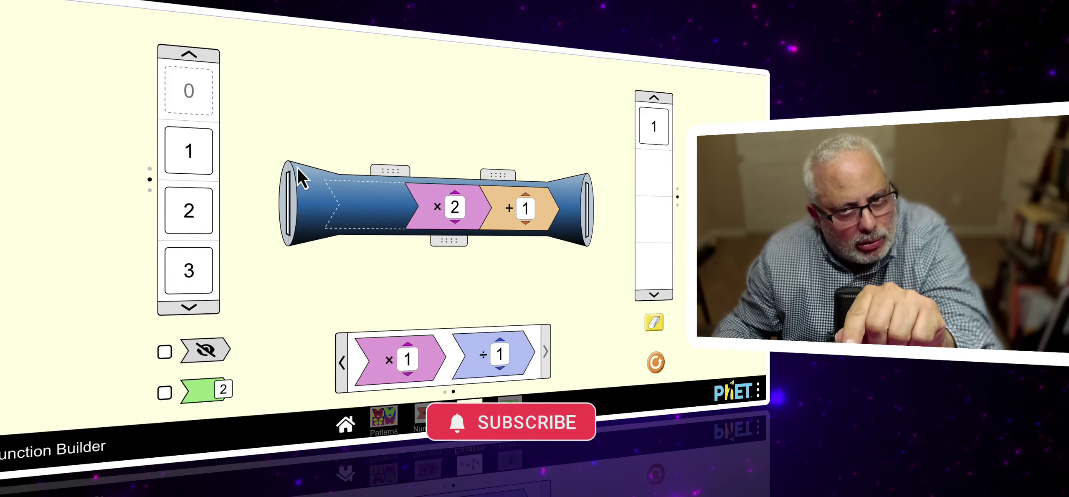
Open the x–y table, run inputs 1 and 2 through for outputs 3 and 5, and show the graph.
click(388, 174)
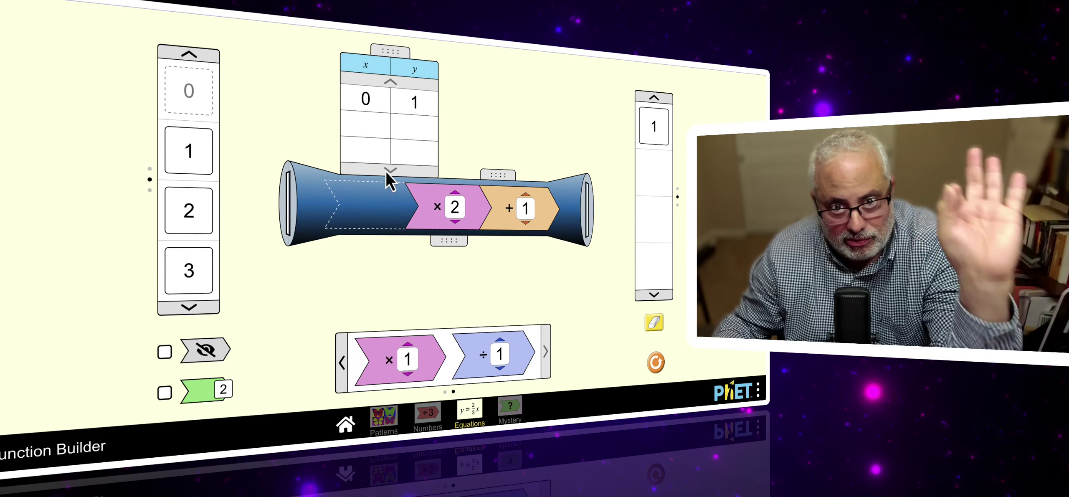
drag(188, 163, 297, 205)
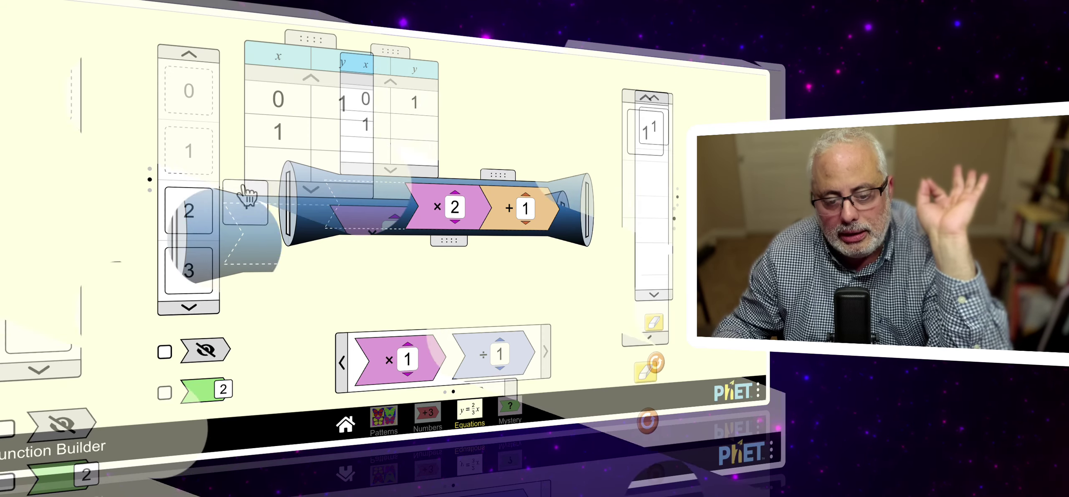
drag(184, 236, 185, 237)
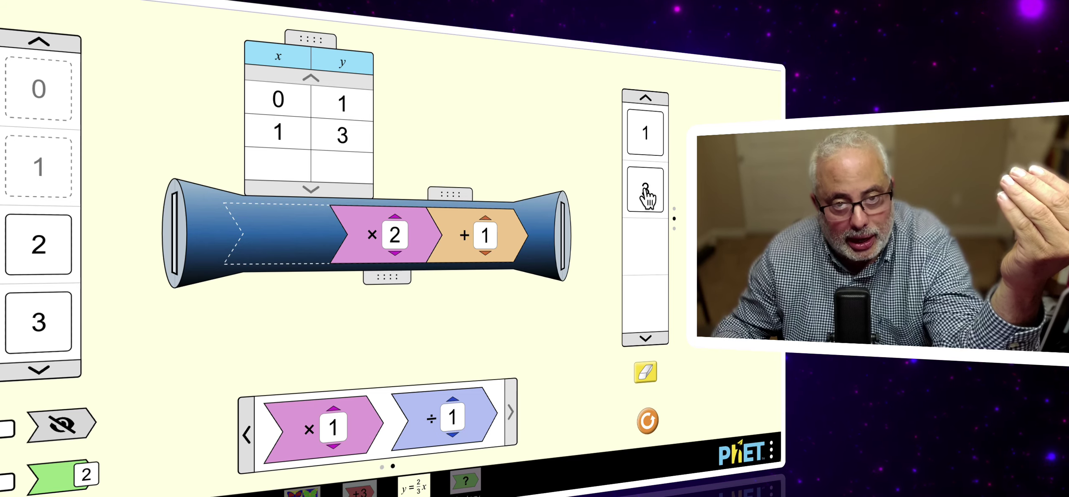
drag(73, 251, 228, 263)
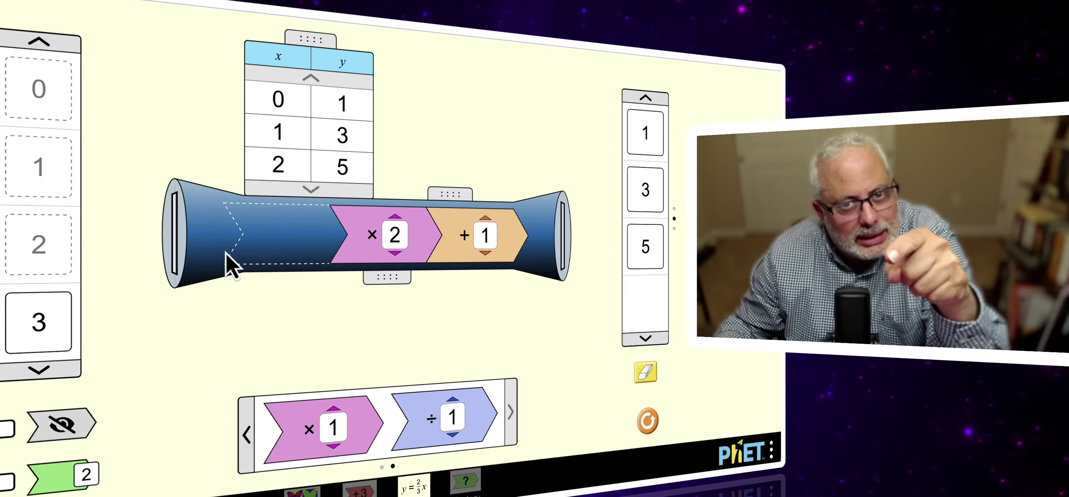
click(457, 196)
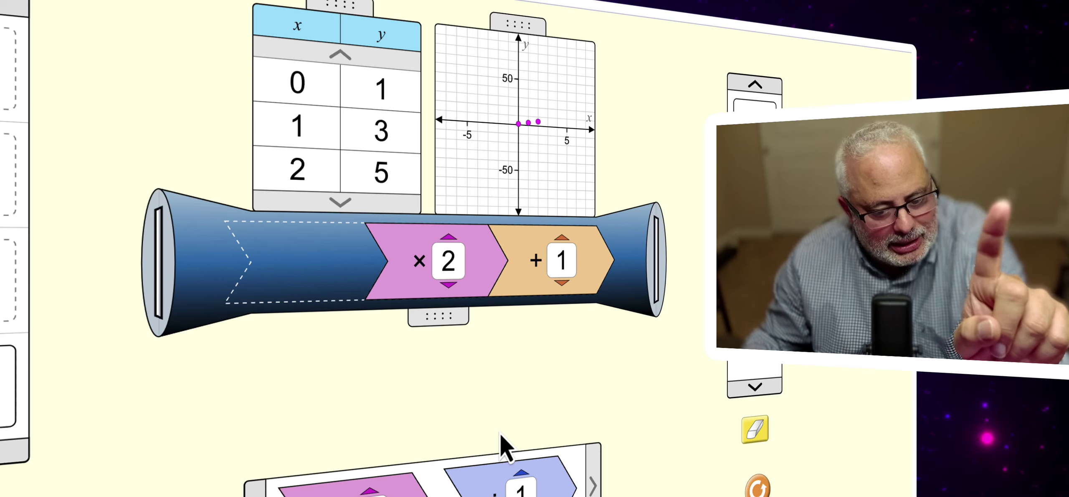
Open the equation drawer to display y = 2x + 1.
click(450, 319)
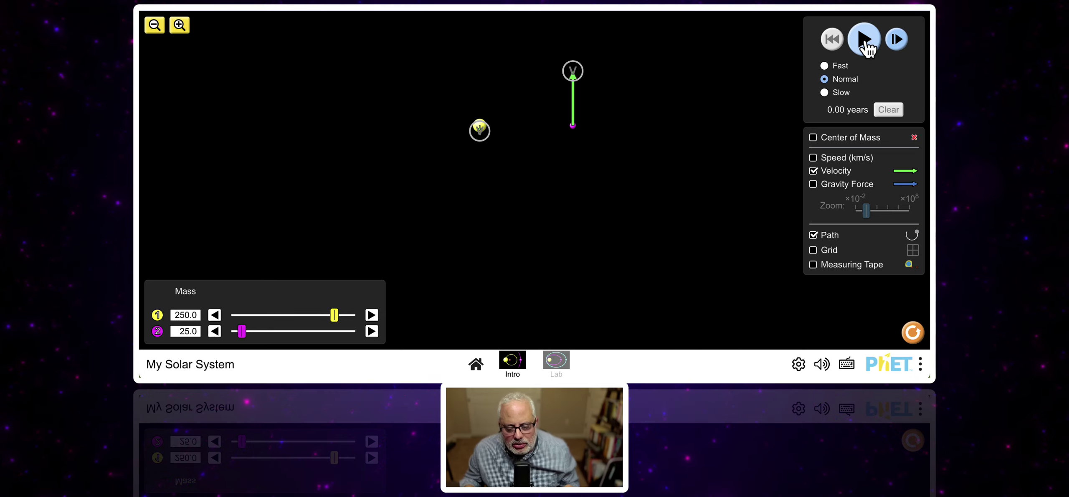
Start the sun–planet orbit and turn on Gravity Force arrows for both bodies.
click(864, 39)
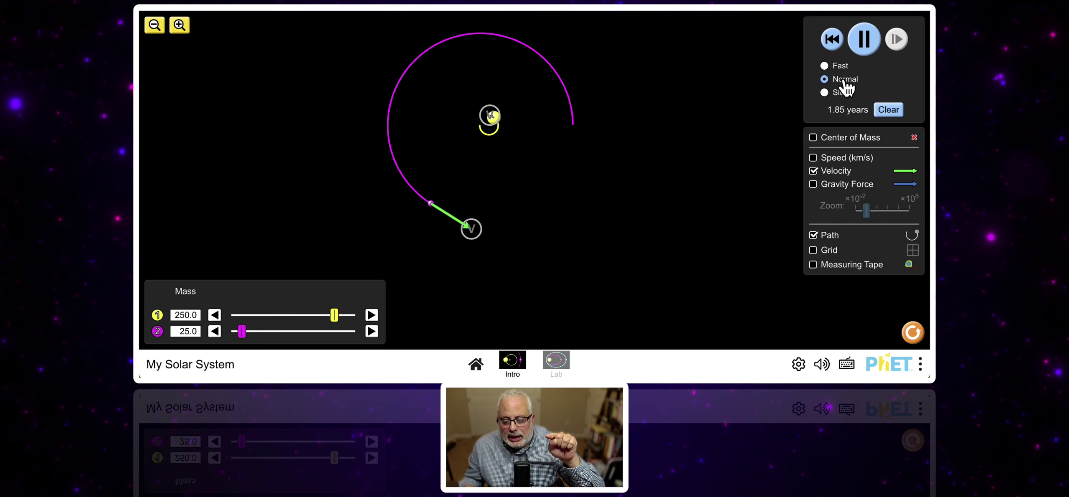
click(814, 187)
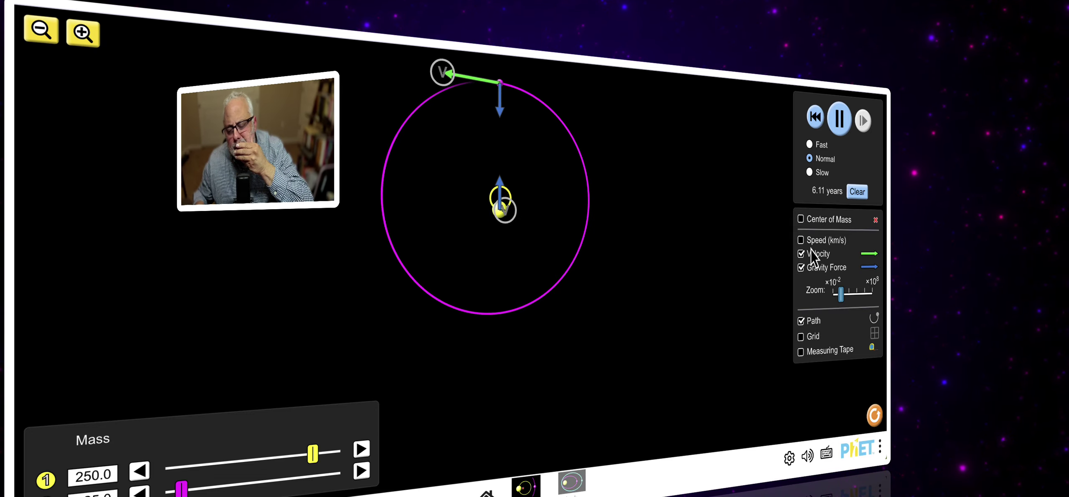
Turn on Speed (km/s) labels and the Grid, zoom in, and switch to the Lab screen.
click(801, 241)
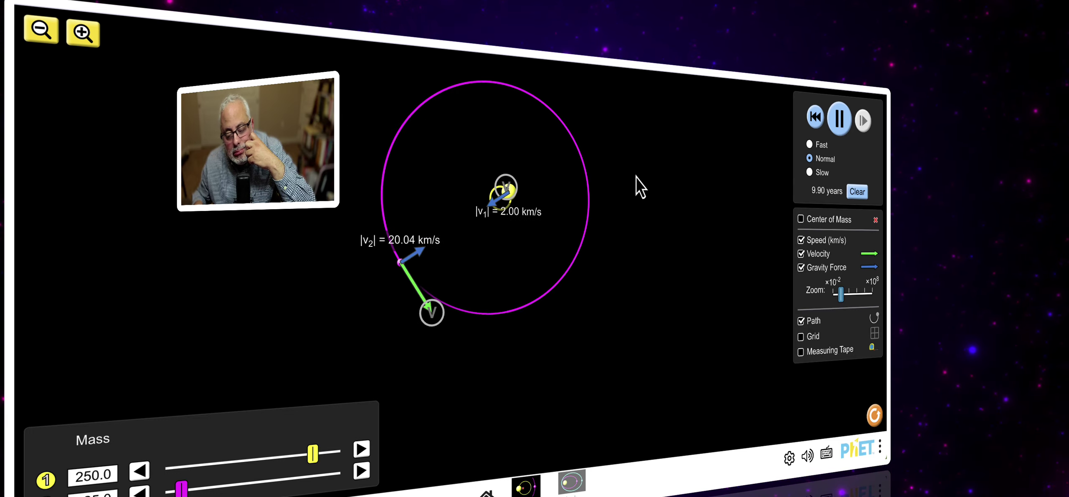
click(800, 338)
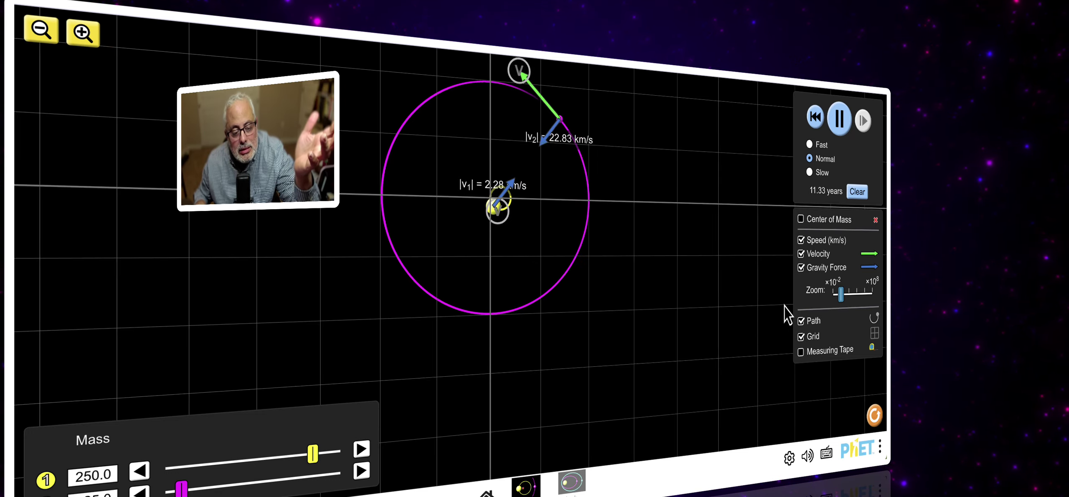
click(82, 37)
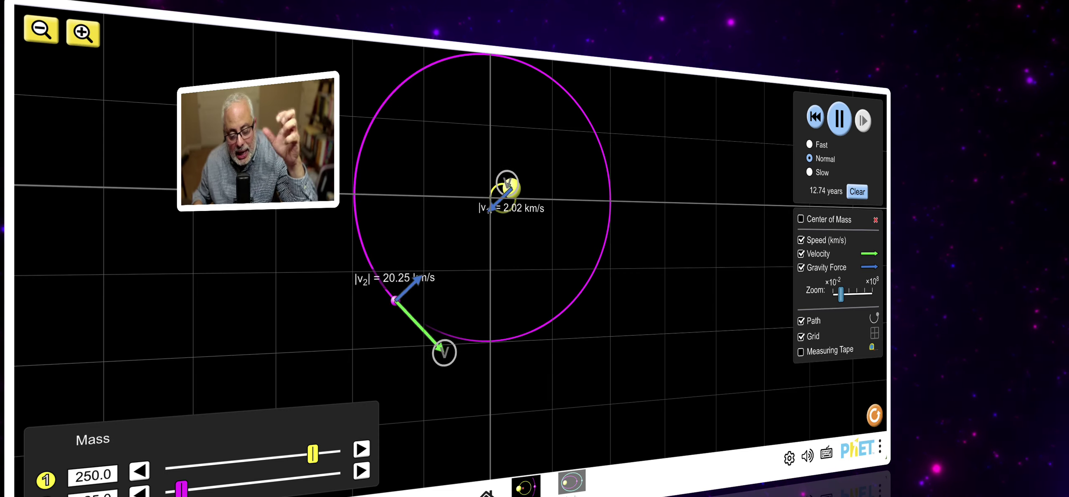
click(579, 489)
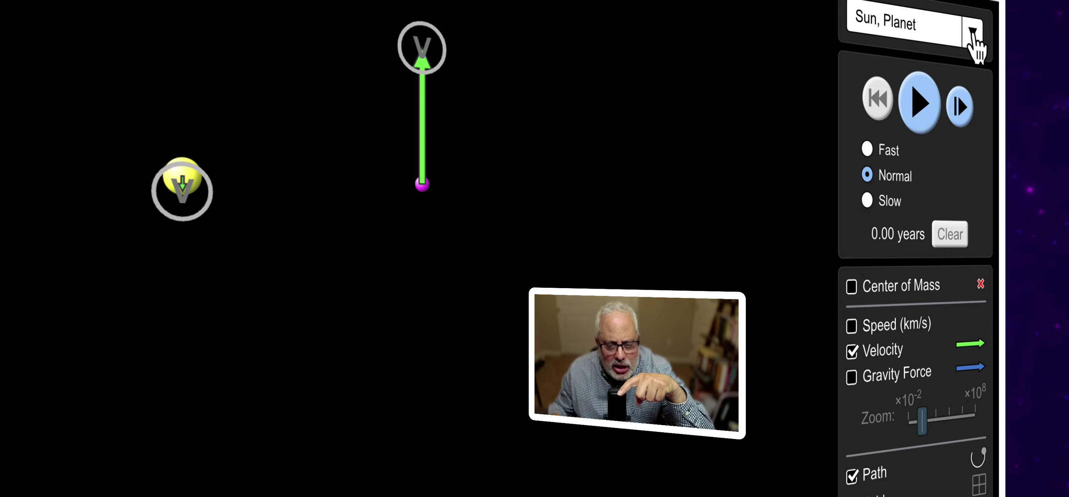
Open the preset systems dropdown at the top right of the Lab screen.
click(973, 34)
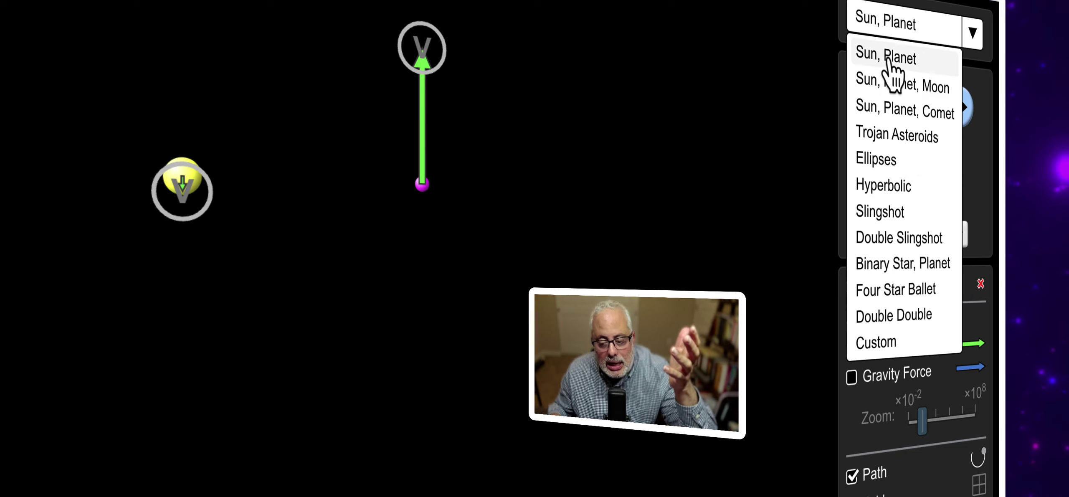
click(889, 62)
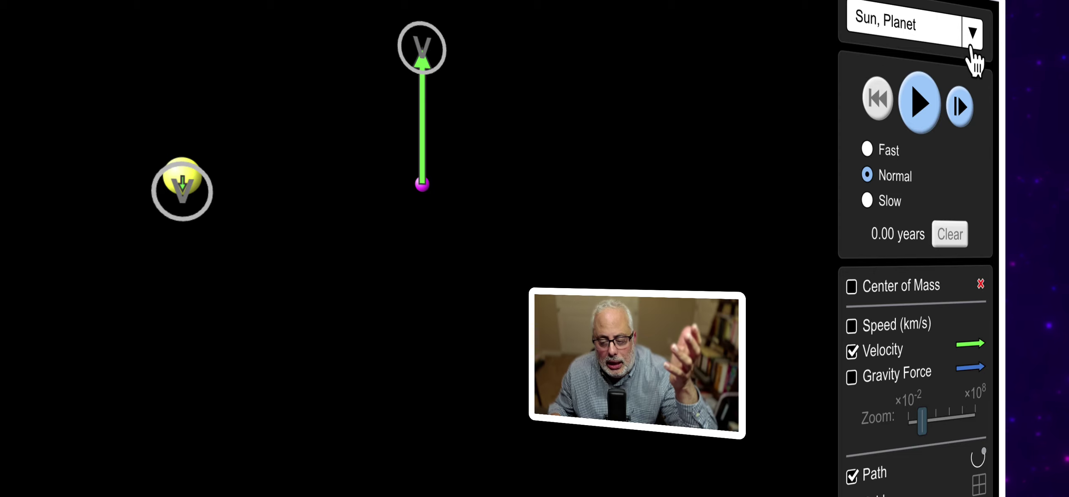
click(971, 32)
Run the Sun, Planet, Moon preset with Gravity Force, Speed and Grid on, pausing at 8.88 years.
click(901, 99)
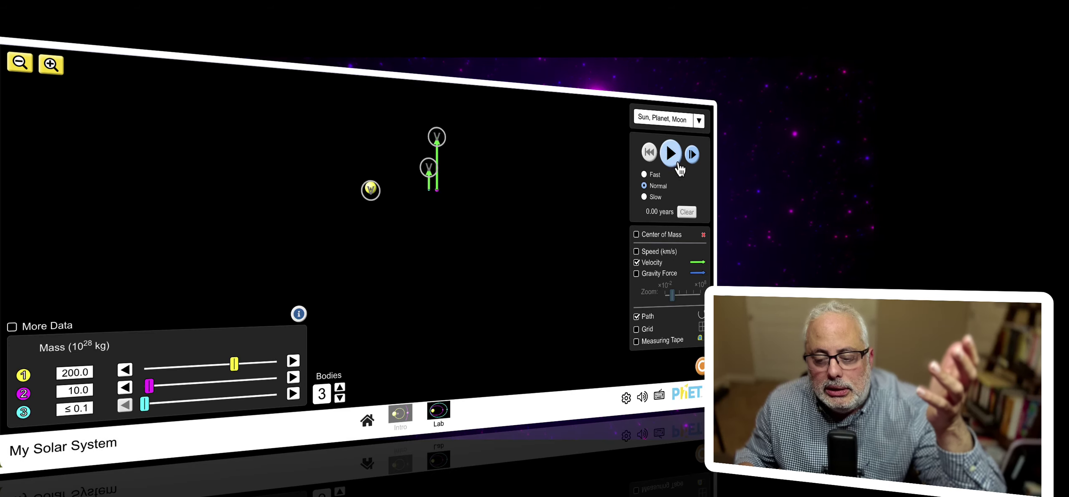
click(679, 165)
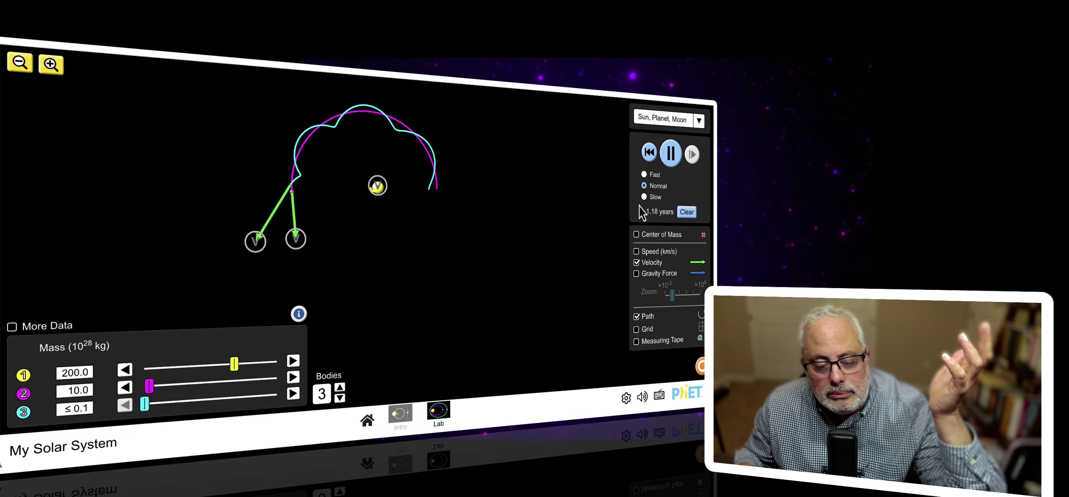
click(637, 274)
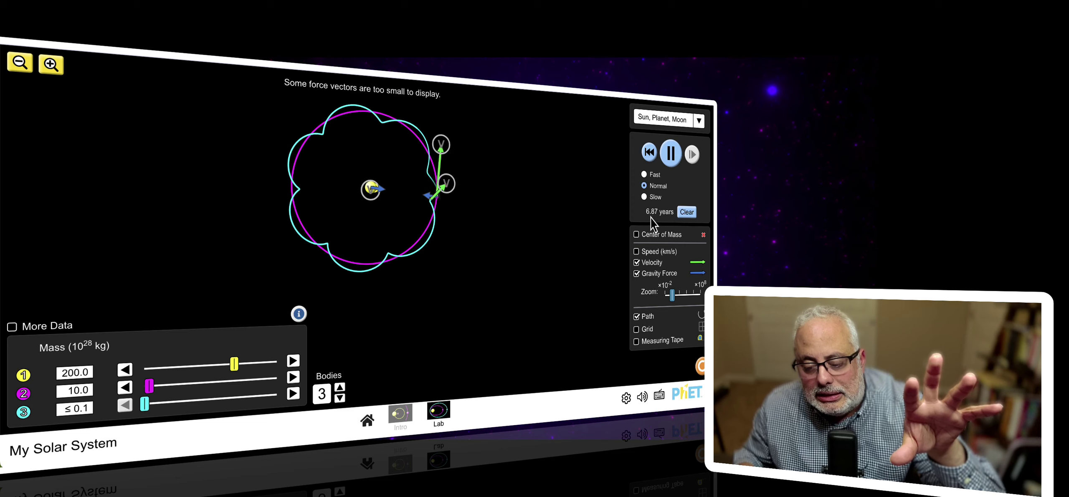
click(636, 252)
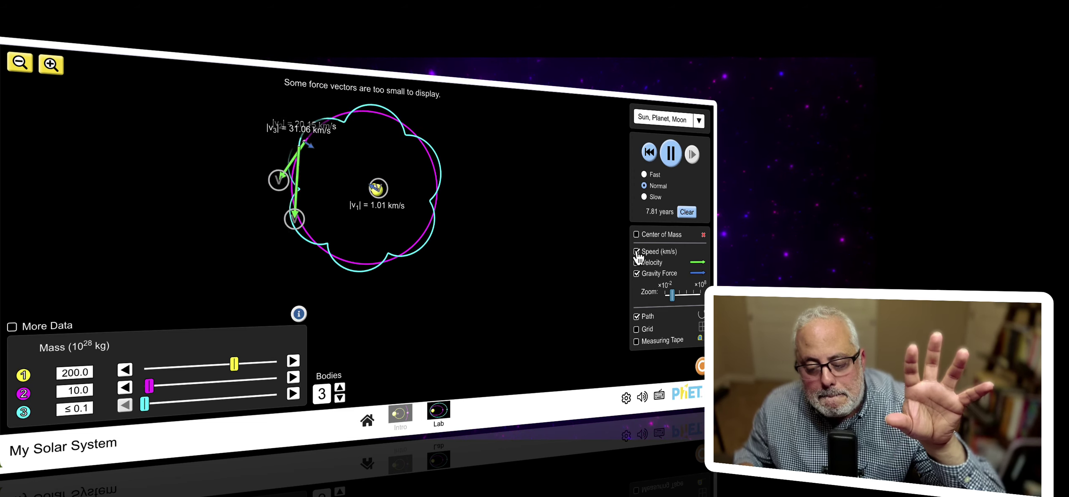
click(637, 330)
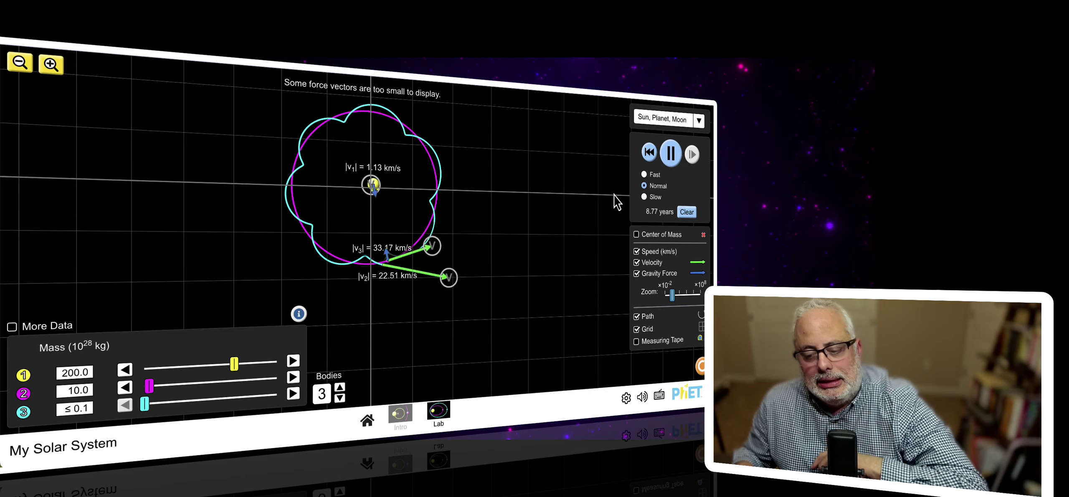
click(671, 156)
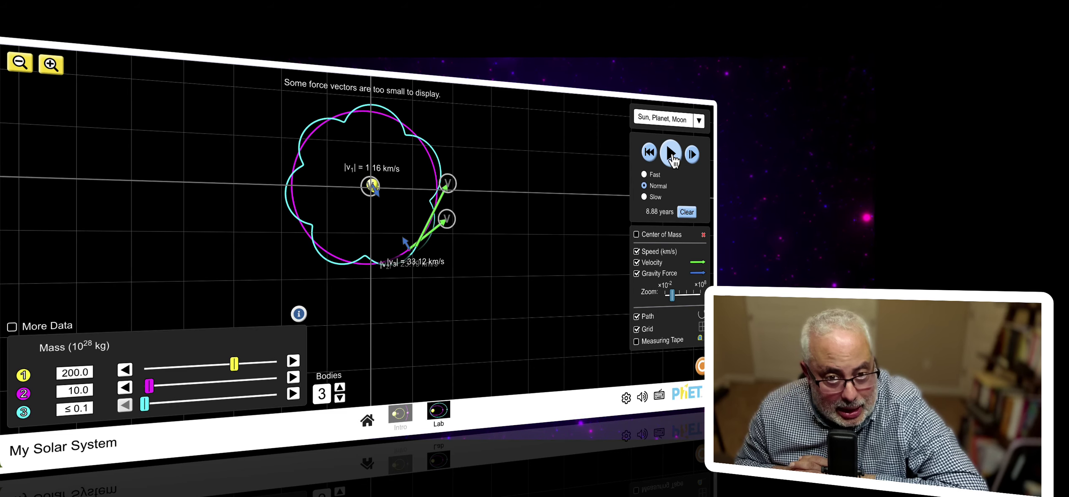
Scroll the phone app's sim list and open Acid-Base Solutions.
scroll(661, 146, down, 3)
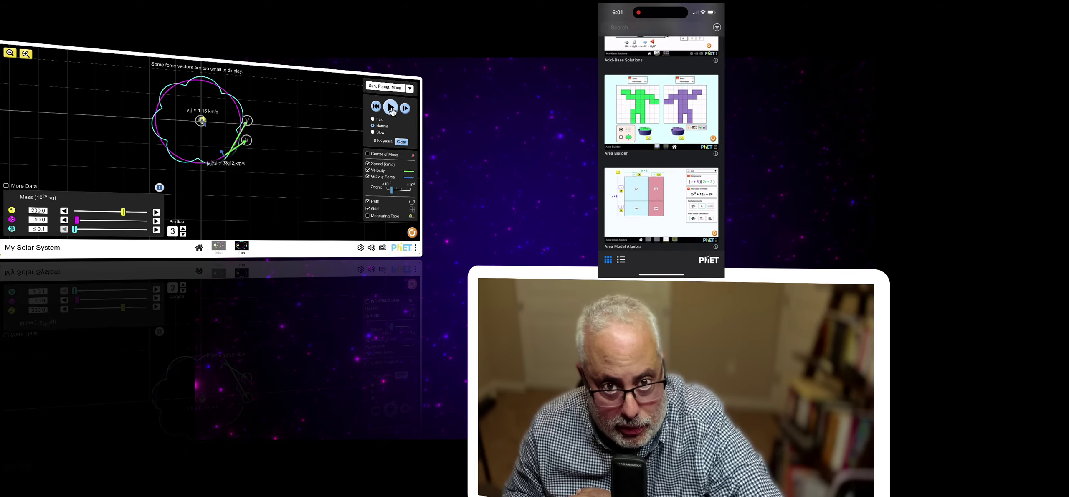
scroll(661, 146, down, 5)
scroll(662, 147, up, 8)
click(661, 204)
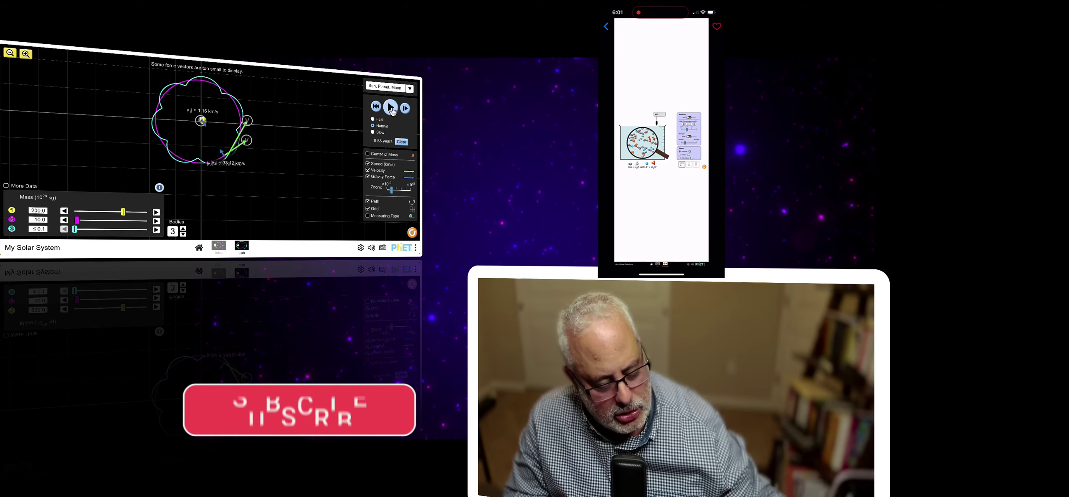